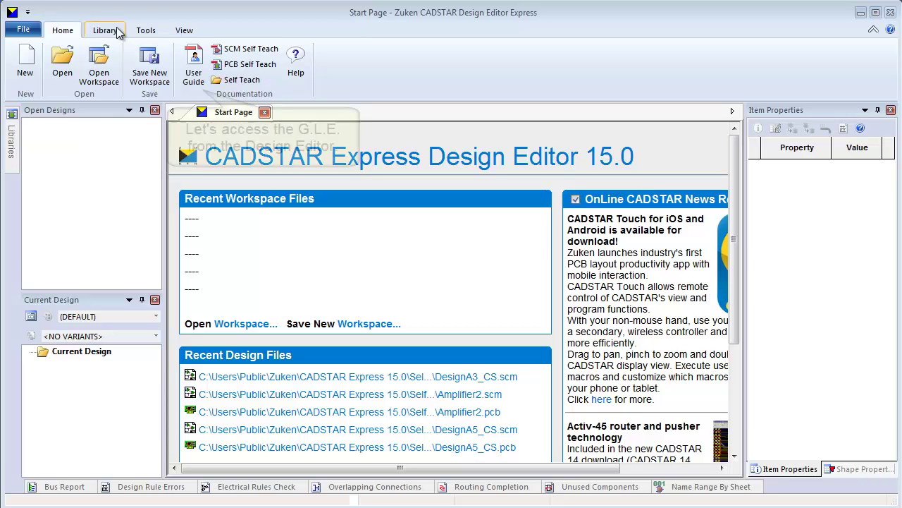
Step: Switch to the CADSTAR Library Editor and start a new PCB component with the BGA Wizard
{"action": "left_click", "coordinate": [116, 31]}
{"action": "left_click", "coordinate": [204, 74]}
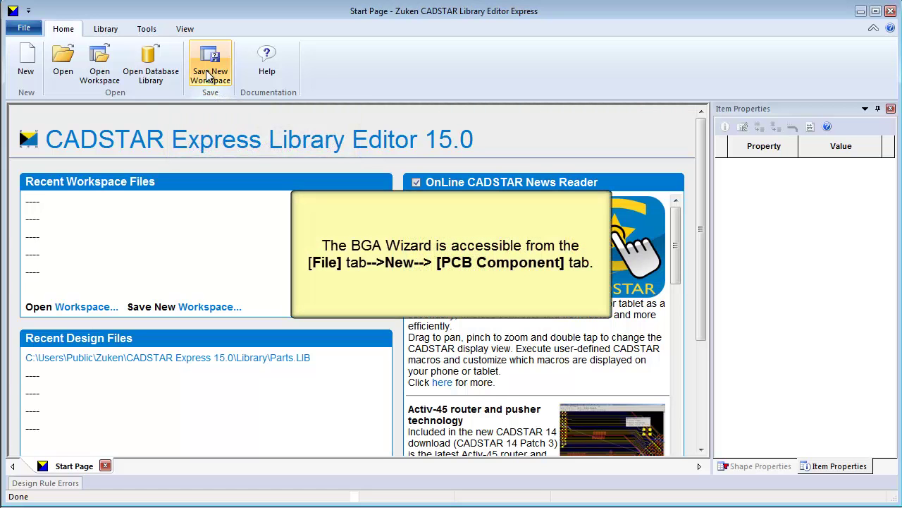
{"action": "left_click", "coordinate": [34, 67]}
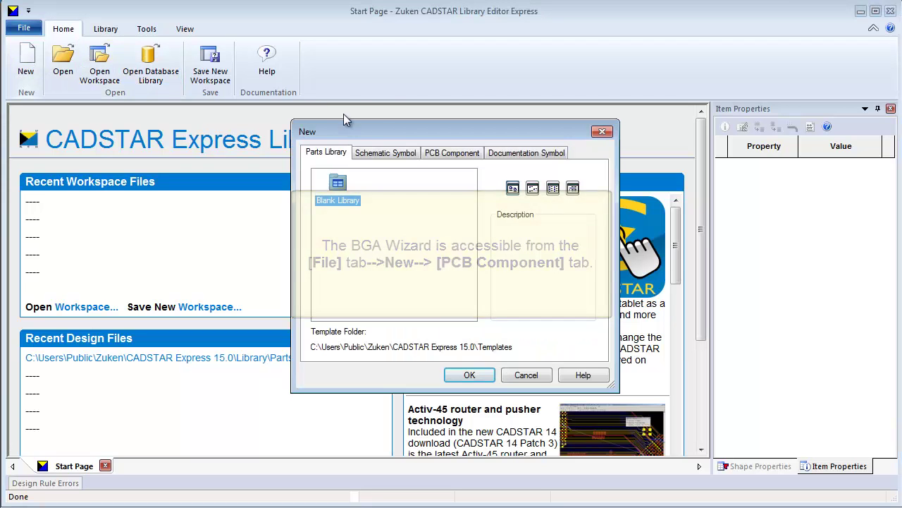
{"action": "left_click", "coordinate": [435, 153]}
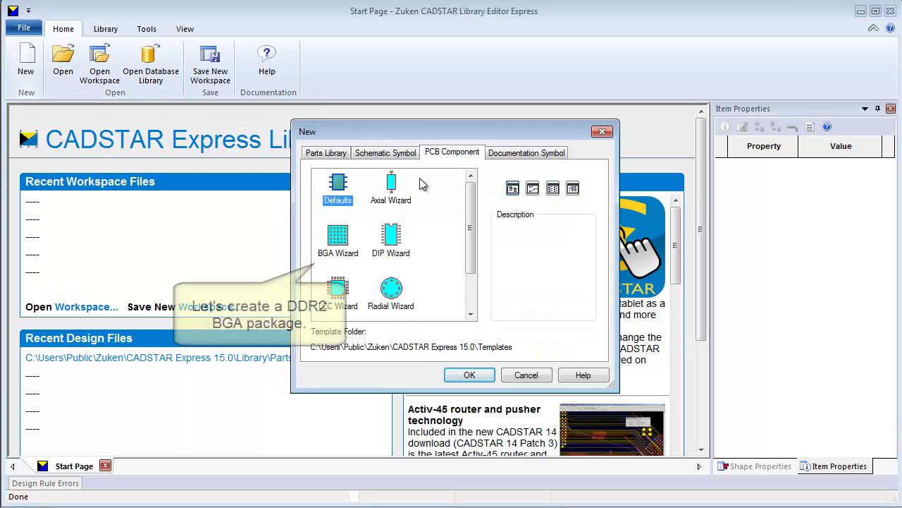
{"action": "left_click", "coordinate": [332, 248]}
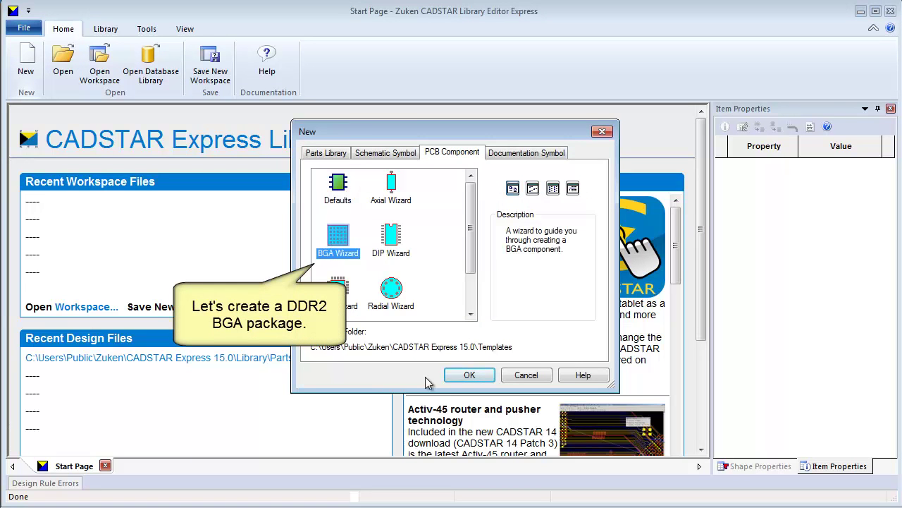
{"action": "left_click", "coordinate": [460, 373]}
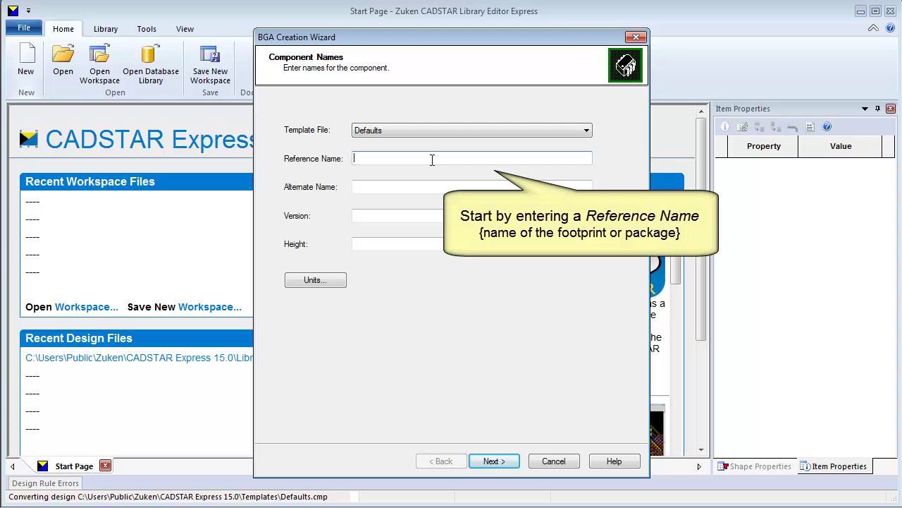
Step: Name the component BGA64 with alternate name Reflow, and set its units to millimetres with two decimal places
{"action": "type", "text": "BGA64"}
{"action": "left_click", "coordinate": [406, 188]}
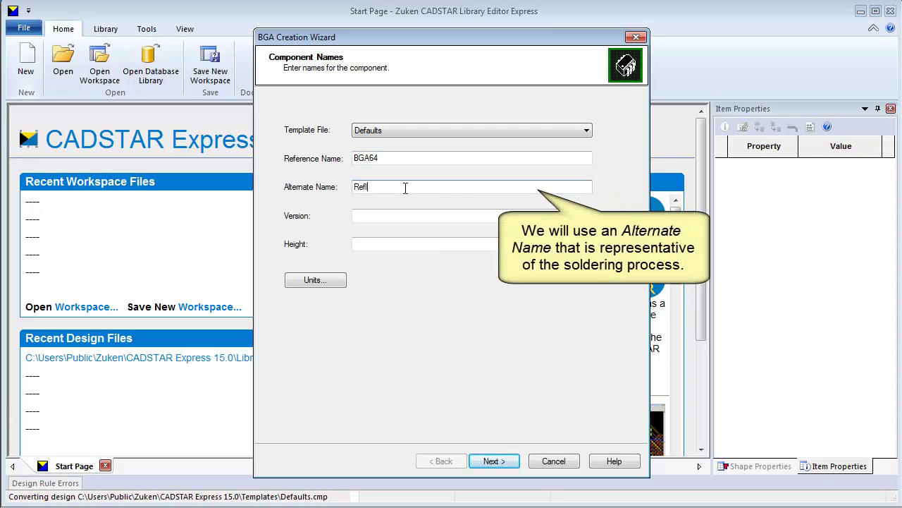
{"action": "left_click", "coordinate": [315, 280]}
{"action": "left_click", "coordinate": [522, 124]}
{"action": "left_click", "coordinate": [444, 164]}
{"action": "left_click_drag", "start_coordinate": [520, 146], "coordinate": [473, 160]}
{"action": "type", "text": "2"}
{"action": "left_click", "coordinate": [404, 222]}
Step: Set the package height to 3 mm and proceed to the pad and outline assignments
{"action": "left_click", "coordinate": [365, 244]}
{"action": "type", "text": "3"}
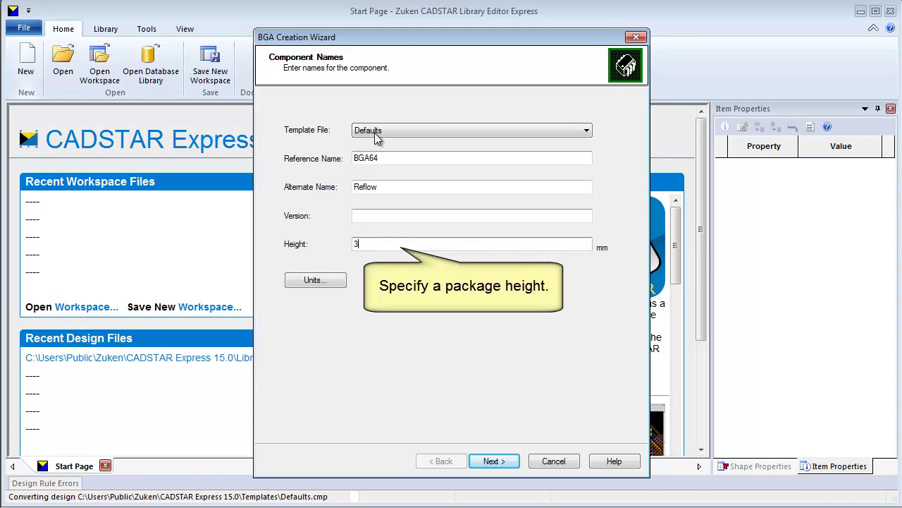
{"action": "left_click_drag", "start_coordinate": [399, 44], "coordinate": [201, 30]}
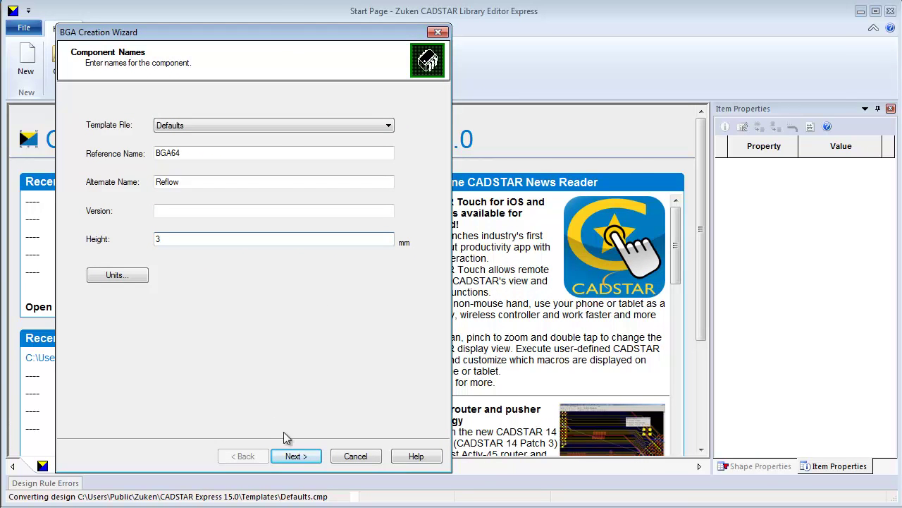
{"action": "left_click", "coordinate": [298, 455]}
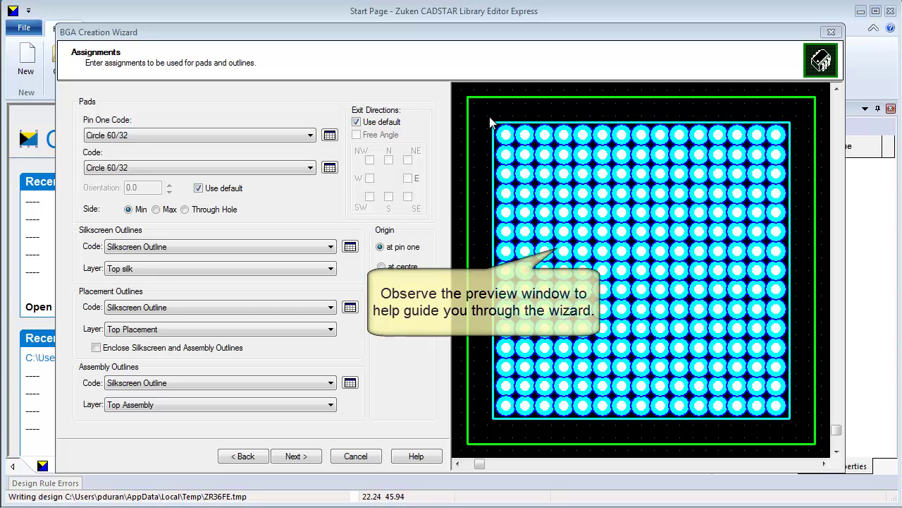
Step: Assign the bga64r pad code to both pin one and the remaining pads
{"action": "left_click", "coordinate": [311, 138]}
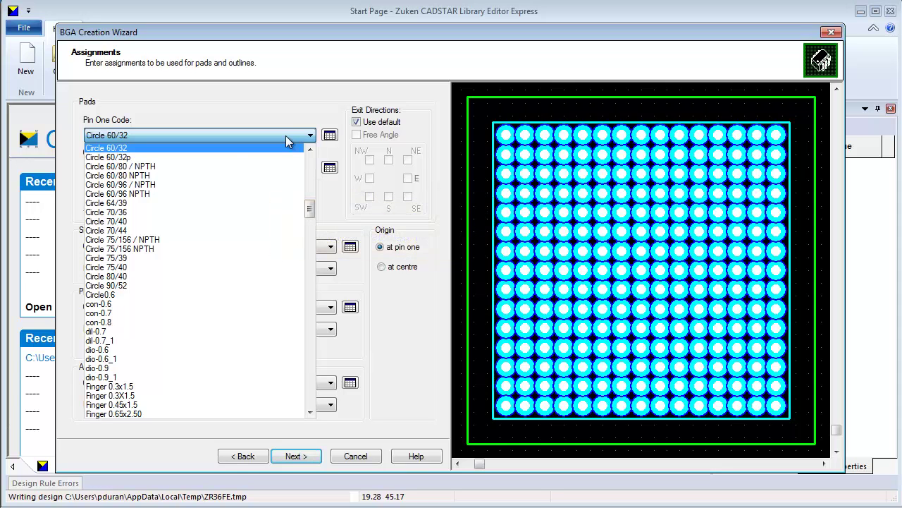
{"action": "key", "text": "Home"}
{"action": "left_click", "coordinate": [130, 147]}
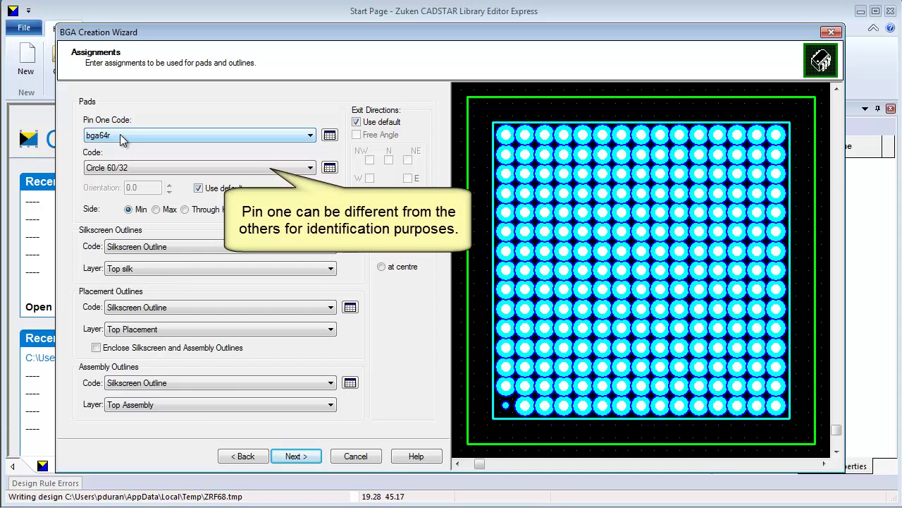
{"action": "left_click", "coordinate": [222, 169]}
{"action": "key", "text": "Home"}
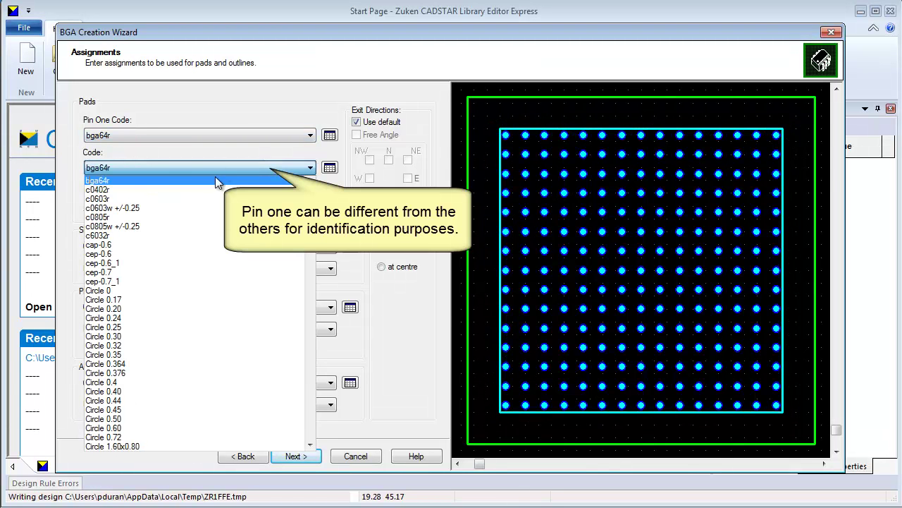
{"action": "left_click", "coordinate": [188, 166]}
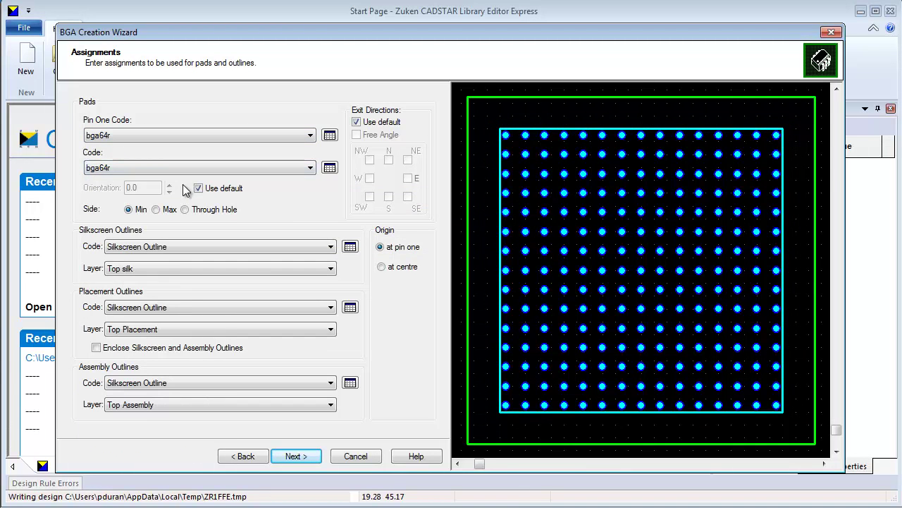
Step: Assign the Silkscreen, Placement and Assembly Outline codes to their matching outlines, and place the component origin at centre
{"action": "left_click", "coordinate": [277, 249]}
{"action": "left_click", "coordinate": [200, 314]}
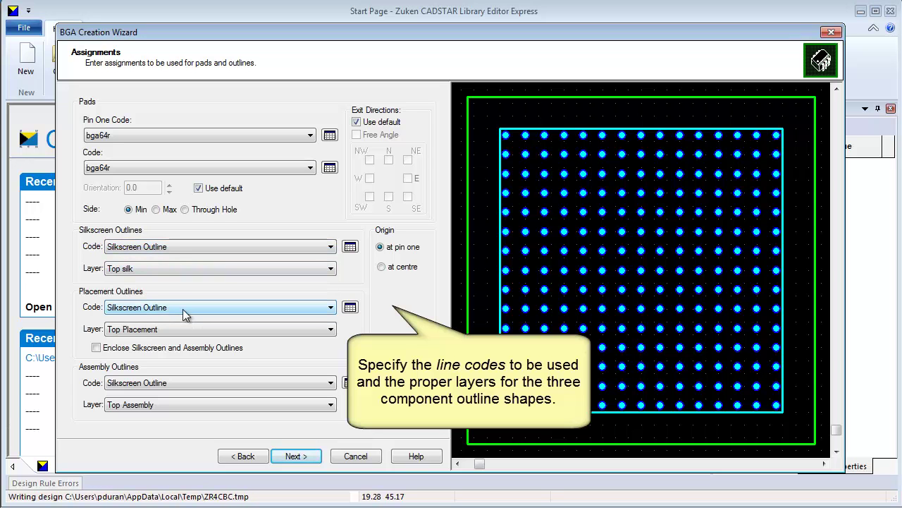
{"action": "left_click", "coordinate": [183, 309]}
{"action": "left_click", "coordinate": [167, 363]}
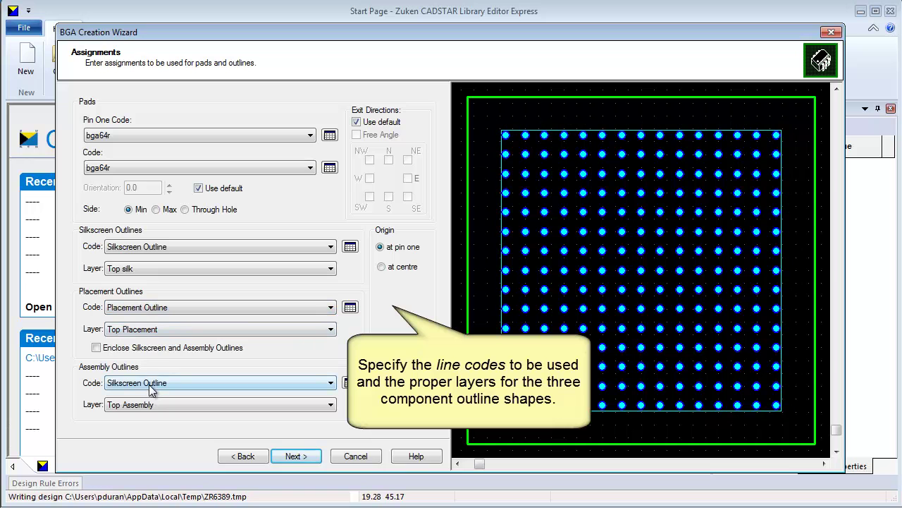
{"action": "left_click", "coordinate": [150, 390]}
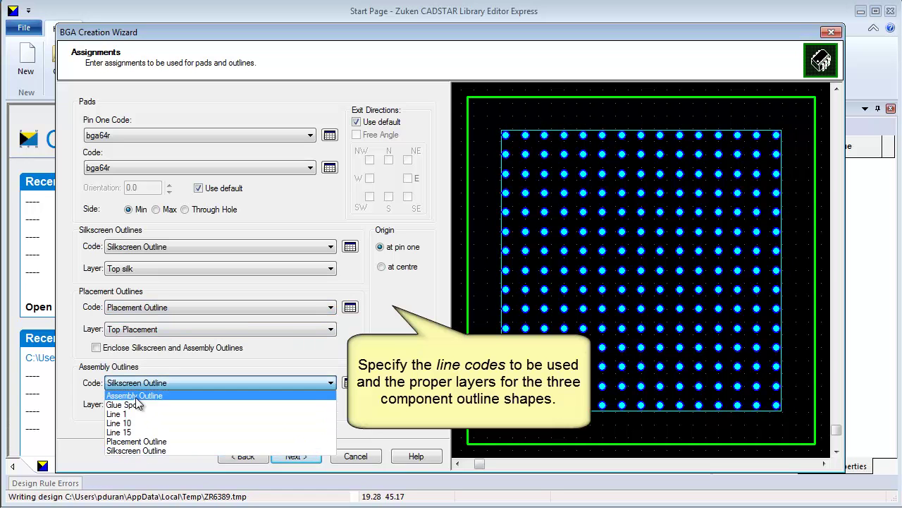
{"action": "left_click", "coordinate": [137, 396]}
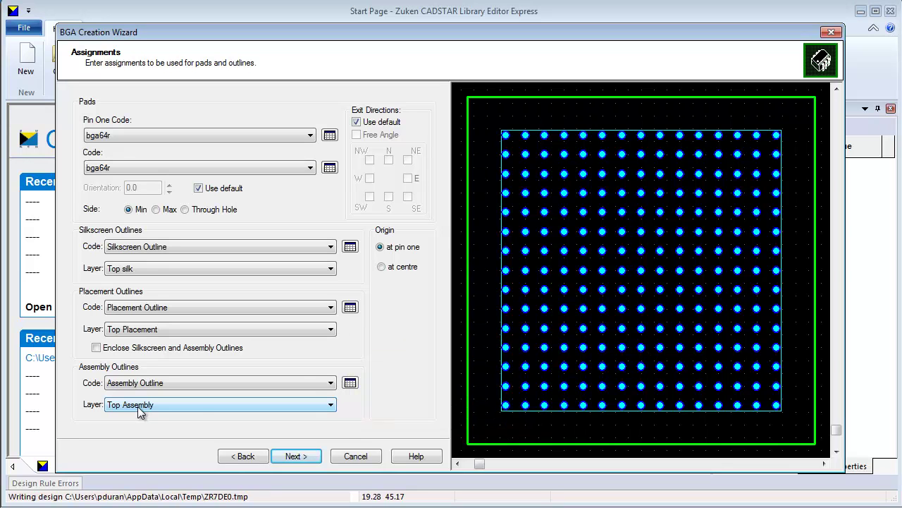
{"action": "left_click", "coordinate": [383, 267]}
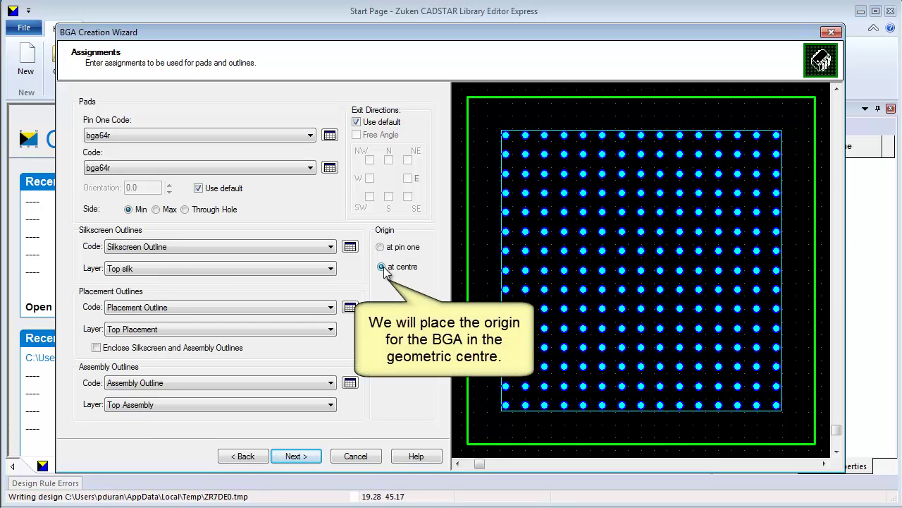
{"action": "left_click", "coordinate": [298, 455]}
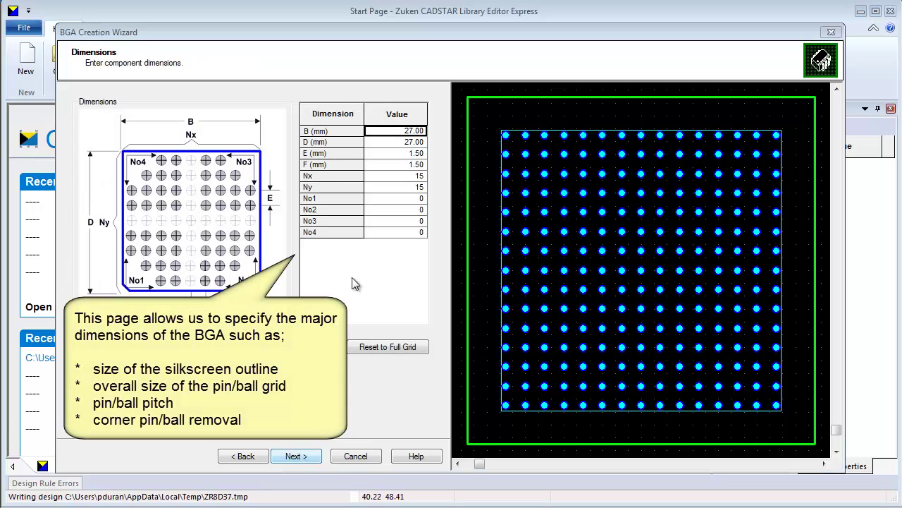
Step: Set the BGA's silkscreen outline dimensions to B 15 mm and D 10 mm
{"action": "left_click", "coordinate": [392, 135]}
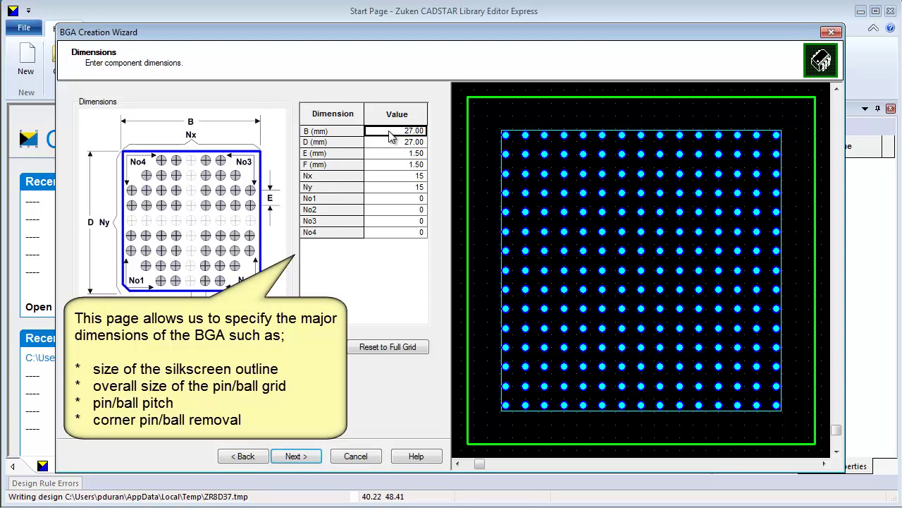
{"action": "type", "text": "15"}
{"action": "left_click", "coordinate": [395, 144]}
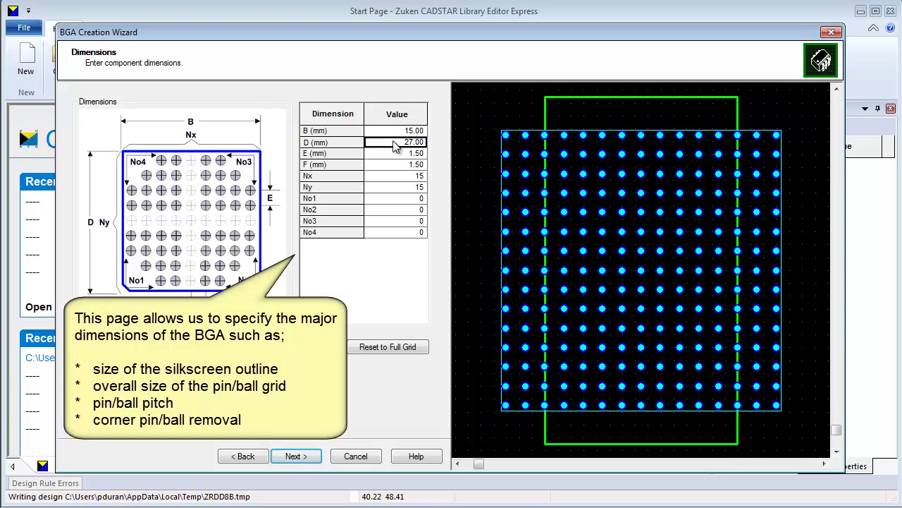
{"action": "type", "text": "10"}
Step: Set the ball pitches E and F to 1 mm and the ball counts Nx and Ny to 8
{"action": "left_click", "coordinate": [401, 153]}
{"action": "type", "text": "1"}
{"action": "left_click", "coordinate": [400, 166]}
{"action": "type", "text": "1"}
{"action": "left_click", "coordinate": [403, 179]}
{"action": "type", "text": "8"}
{"action": "left_click", "coordinate": [407, 188]}
{"action": "type", "text": "8"}
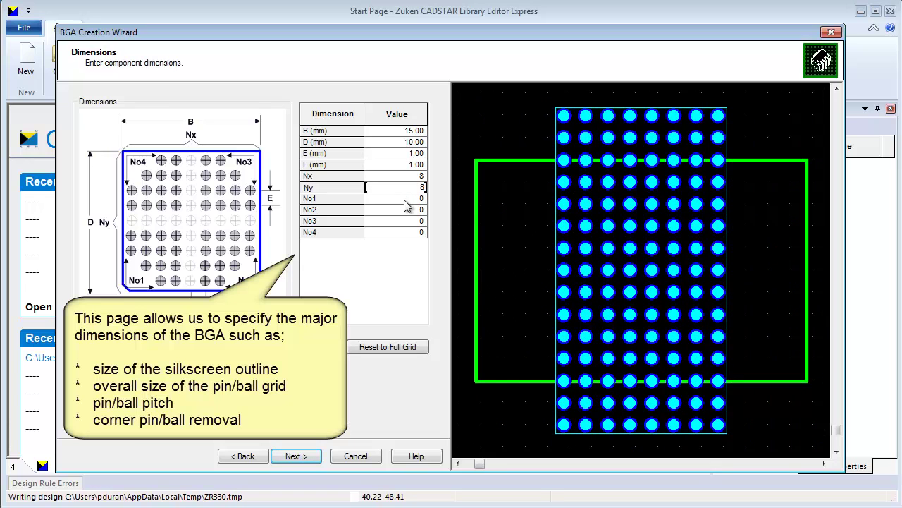
Step: Remove one ball from each corner of the grid by setting No1, No2, No3 and No4 to 1
{"action": "left_click", "coordinate": [406, 200]}
{"action": "type", "text": "1"}
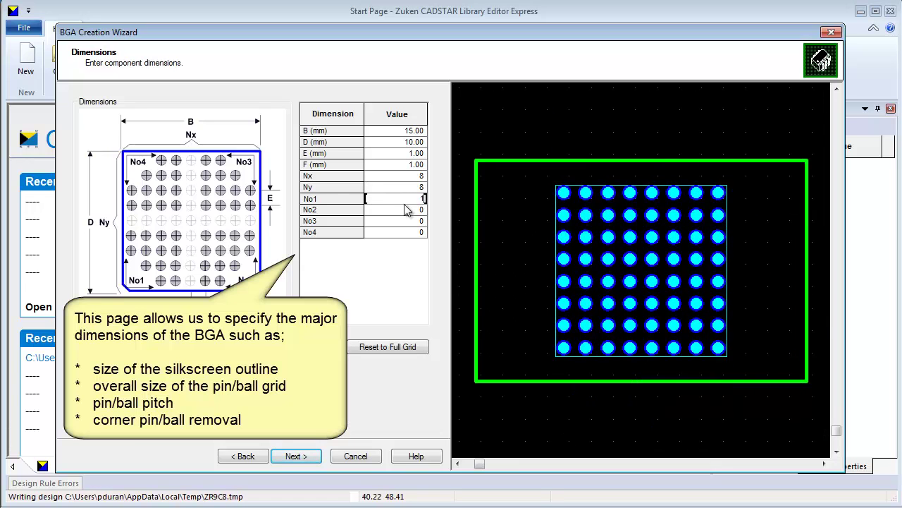
{"action": "left_click", "coordinate": [411, 210]}
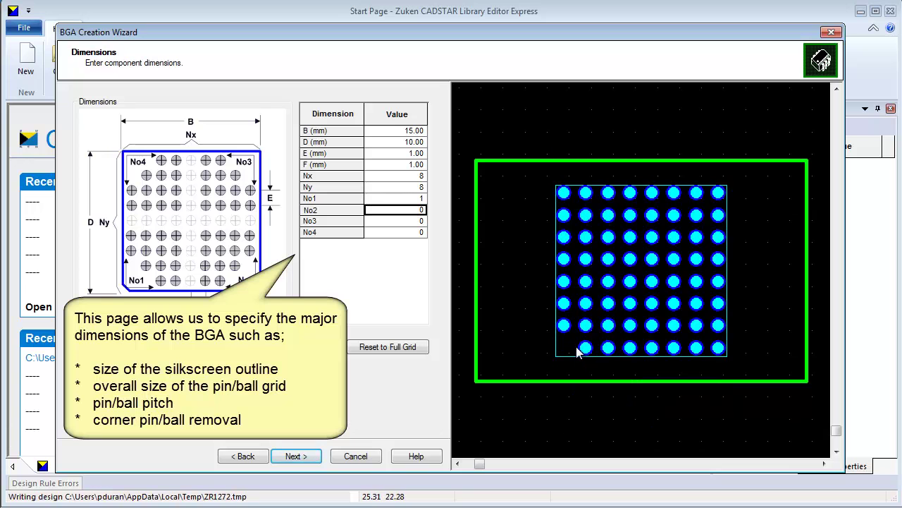
{"action": "type", "text": "1"}
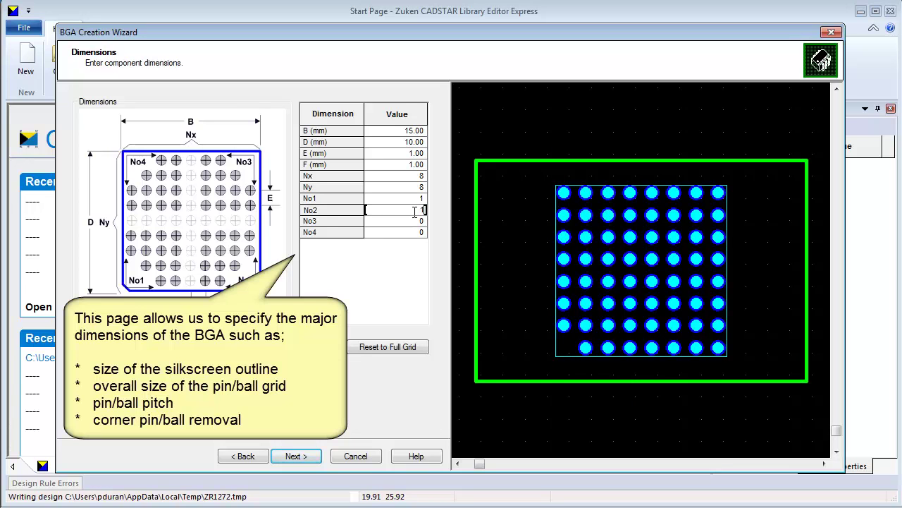
{"action": "left_click", "coordinate": [409, 221]}
{"action": "type", "text": "1"}
{"action": "left_click", "coordinate": [411, 232]}
{"action": "type", "text": "1"}
Step: Restore the corner balls by resetting to the full grid, and proceed to the cavity dimensions
{"action": "left_click", "coordinate": [419, 203]}
{"action": "type", "text": "0"}
{"action": "left_click", "coordinate": [420, 211]}
{"action": "type", "text": "0"}
{"action": "left_click", "coordinate": [421, 222]}
{"action": "left_click", "coordinate": [411, 346]}
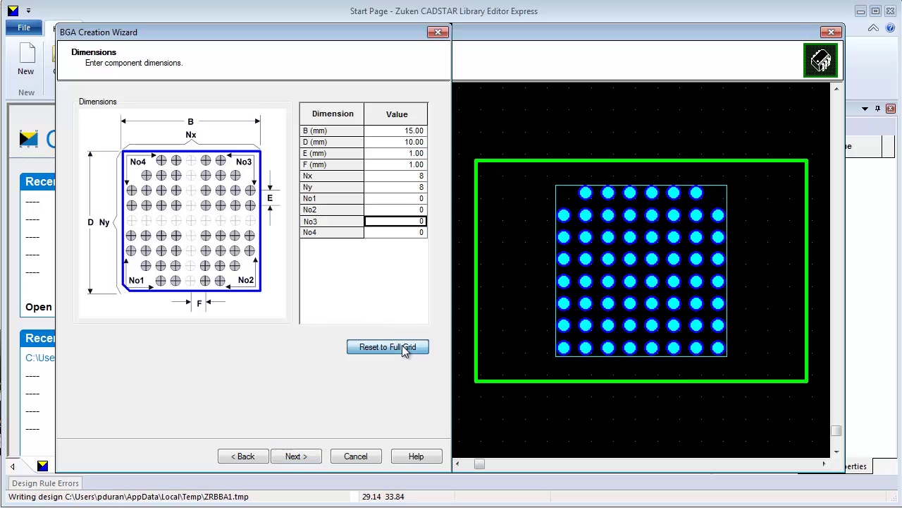
{"action": "left_click", "coordinate": [298, 456]}
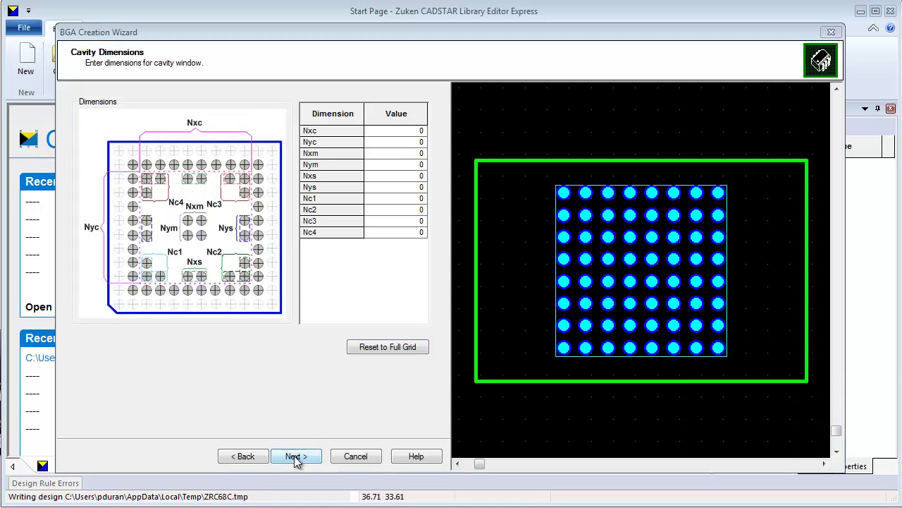
Step: Cut a 4 by 4 cavity (Nxc, Nyc) in the ball grid and add a 2 by 2 block (Nxm, Nym) in its middle
{"action": "left_click", "coordinate": [399, 133]}
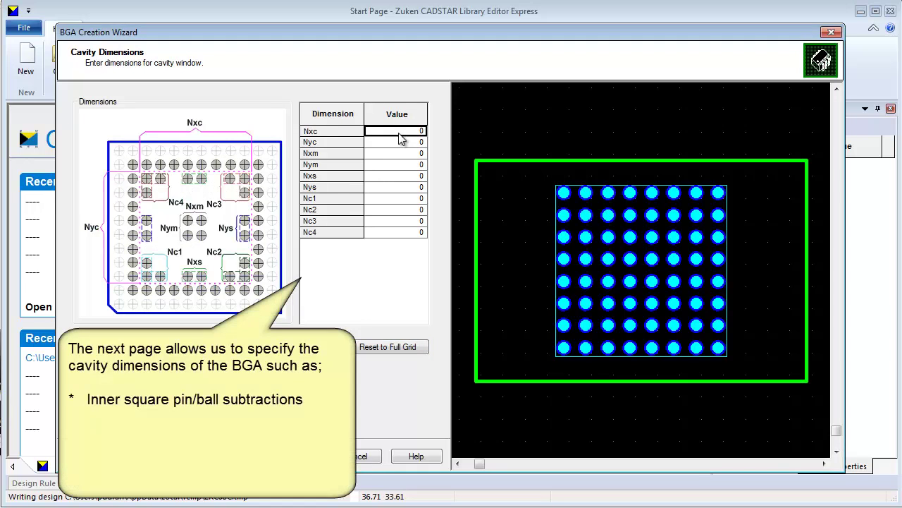
{"action": "type", "text": "4"}
{"action": "left_click", "coordinate": [402, 144]}
{"action": "type", "text": "4"}
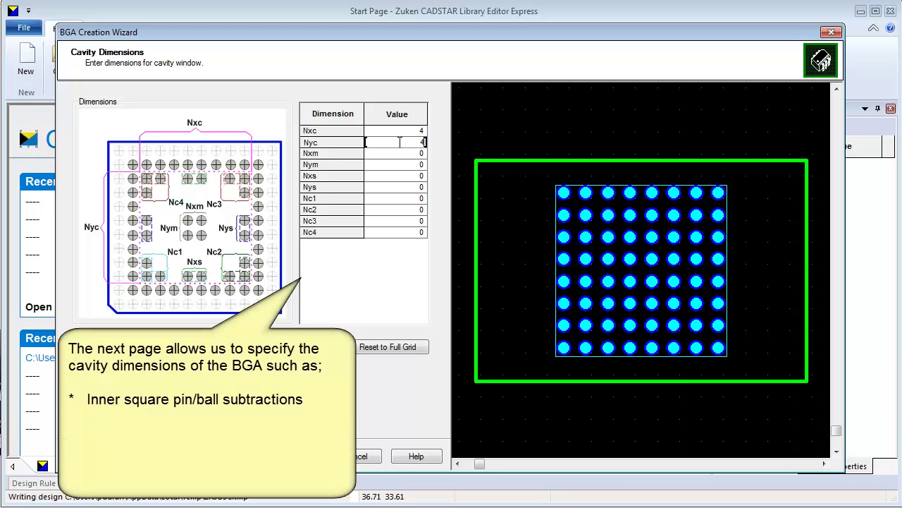
{"action": "left_click", "coordinate": [398, 154]}
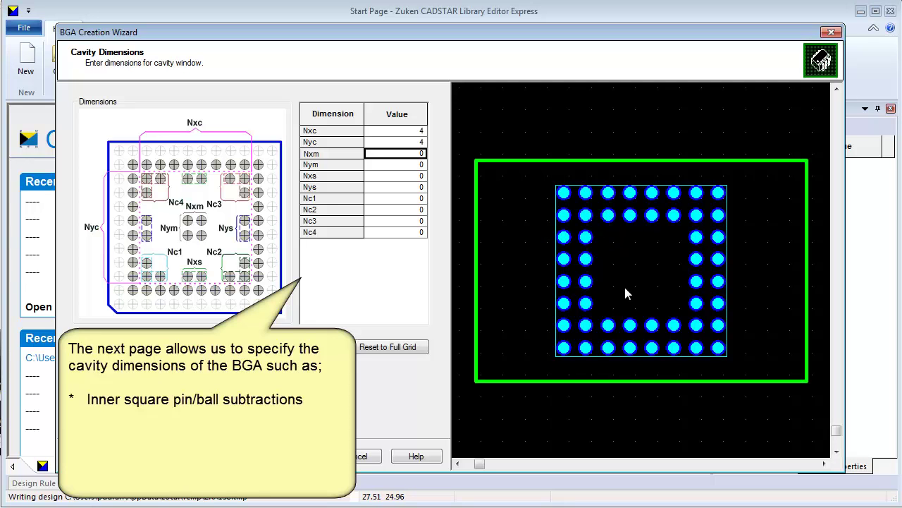
{"action": "type", "text": "2"}
{"action": "left_click", "coordinate": [422, 164]}
{"action": "type", "text": "2"}
{"action": "left_click", "coordinate": [419, 178]}
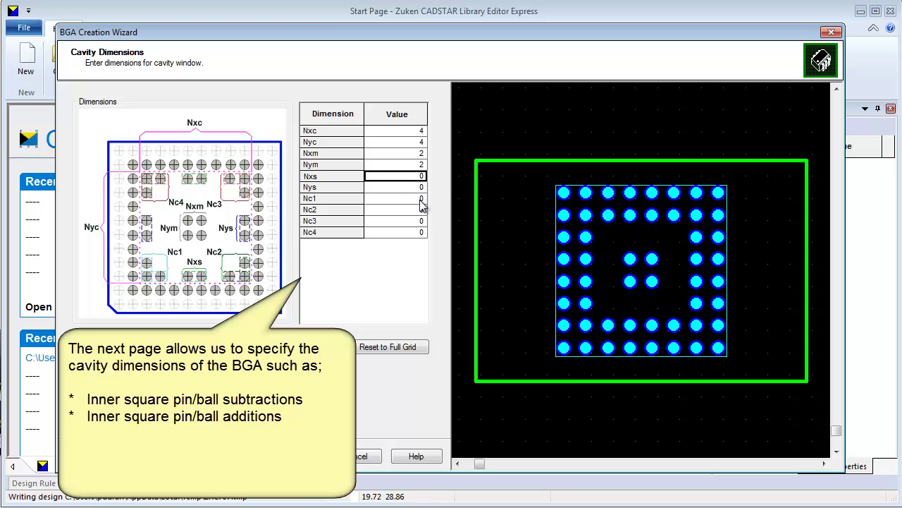
Step: Add one ball at each inner corner of the cavity by setting Nc1, Nc2, Nc3 and Nc4 to 1
{"action": "left_click", "coordinate": [421, 199]}
{"action": "type", "text": "1"}
{"action": "left_click", "coordinate": [421, 212]}
{"action": "type", "text": "1"}
{"action": "left_click", "coordinate": [423, 224]}
{"action": "type", "text": "1"}
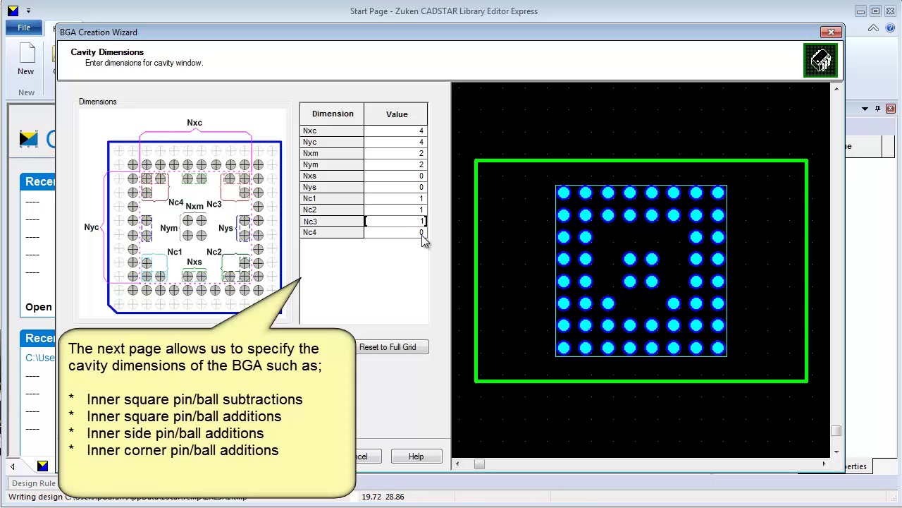
{"action": "left_click", "coordinate": [422, 234]}
{"action": "type", "text": "1"}
{"action": "left_click", "coordinate": [408, 215]}
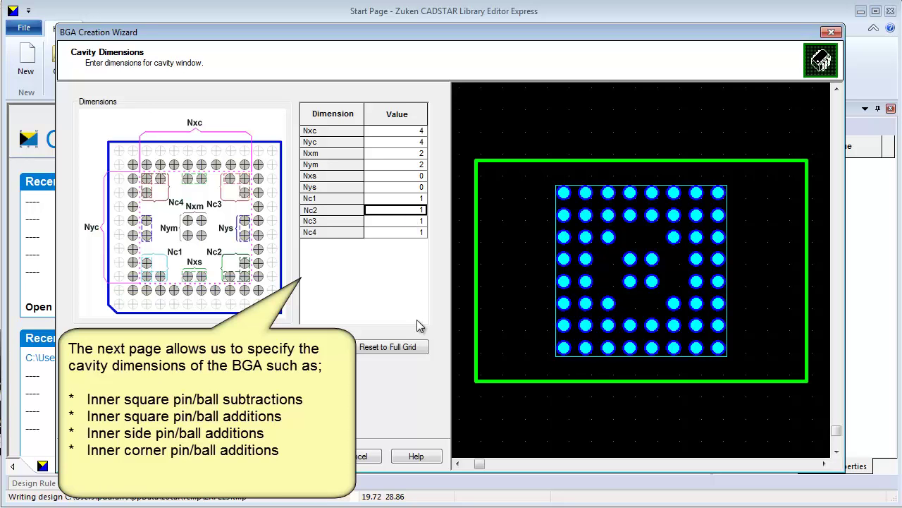
Step: Reset the cavity dimensions to the full grid and proceed to the pin one marker settings
{"action": "left_click", "coordinate": [408, 348]}
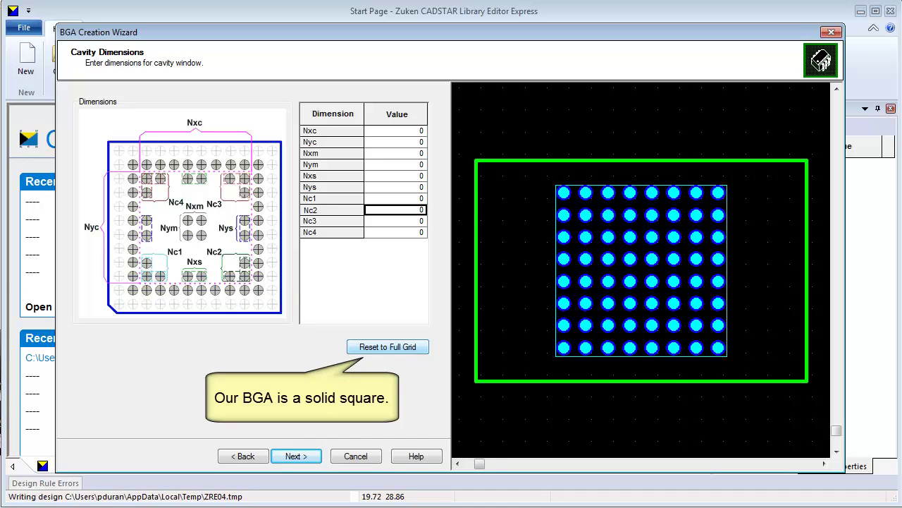
{"action": "left_click", "coordinate": [294, 457]}
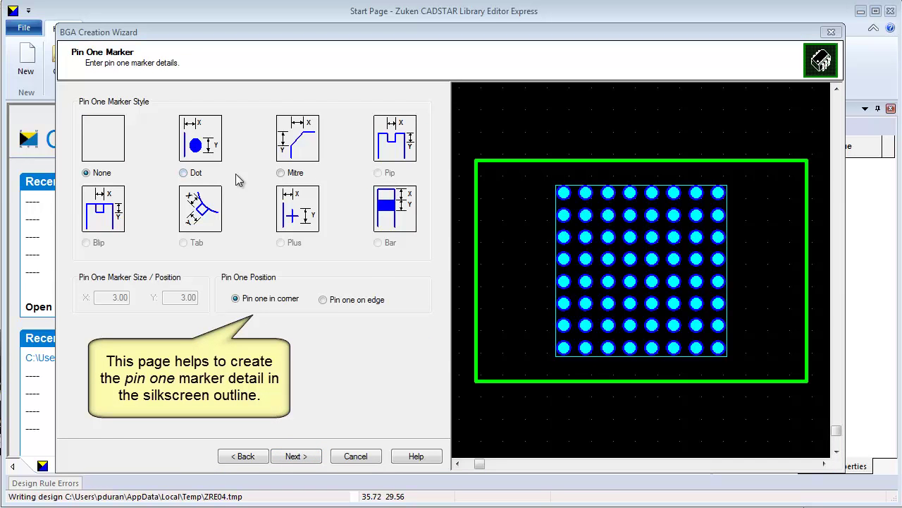
Step: Add a Mitre pin one marker with X and Y sizes of 1, and proceed to the pin naming settings
{"action": "left_click", "coordinate": [282, 173]}
{"action": "double_click", "coordinate": [110, 294]}
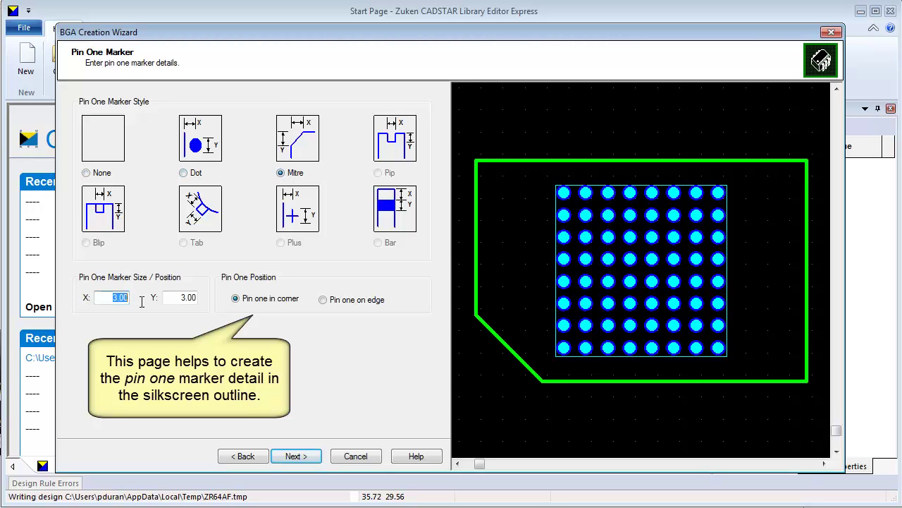
{"action": "type", "text": "1"}
{"action": "key", "text": "Tab"}
{"action": "type", "text": "1"}
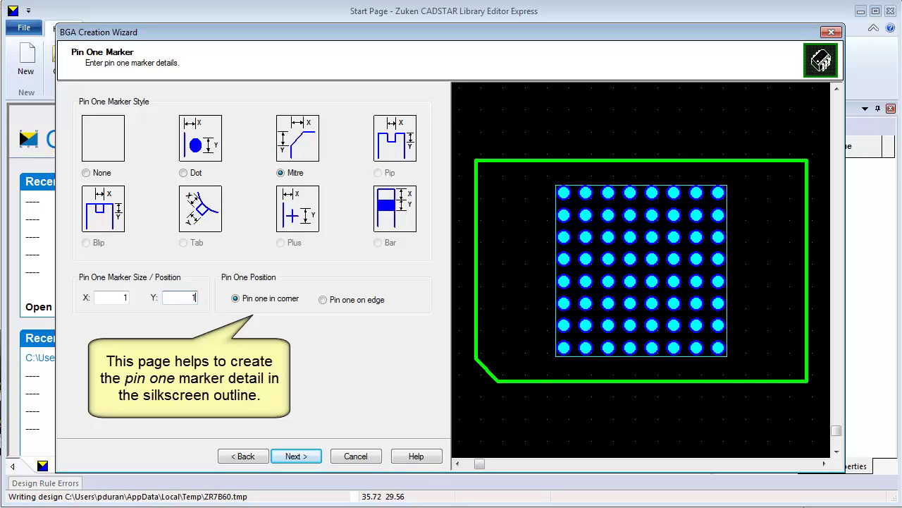
{"action": "left_click", "coordinate": [295, 458]}
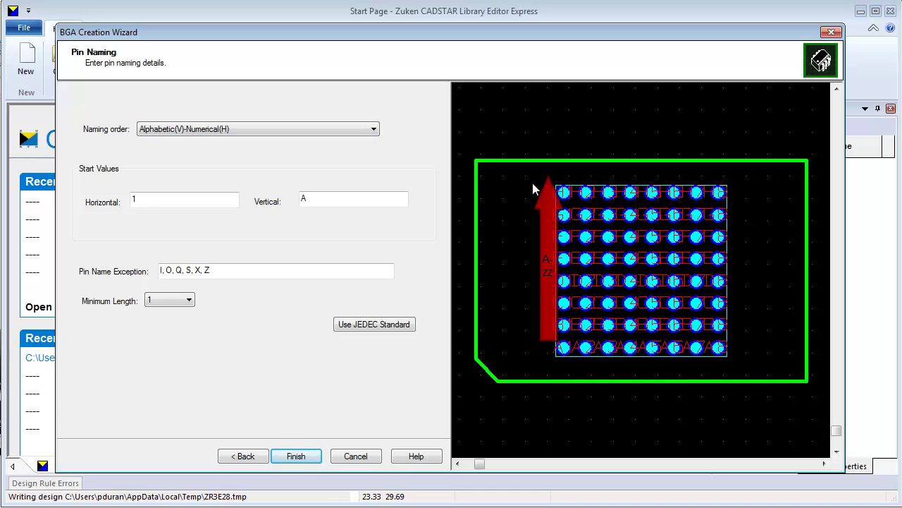
Step: Set the pin naming order to Alphabetic(H)-Numerical(V) with a minimum length of 1, and finish the BGA wizard
{"action": "left_click", "coordinate": [373, 132]}
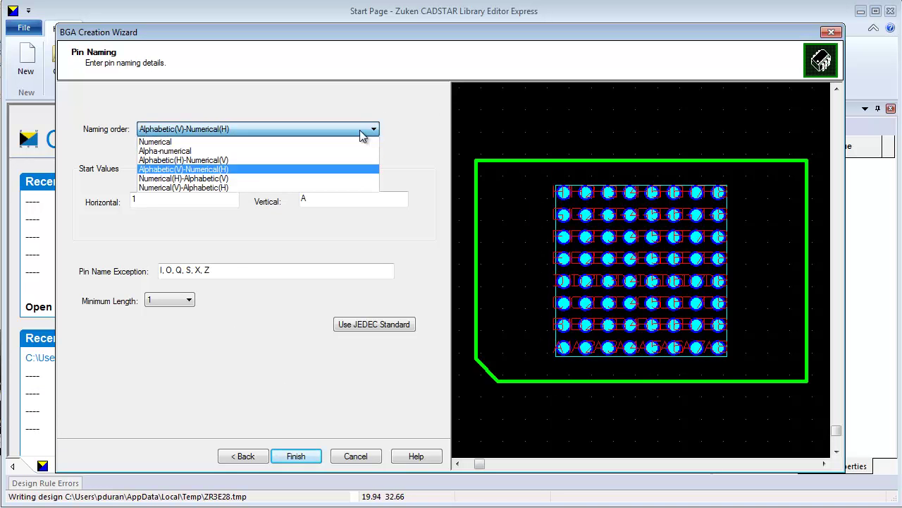
{"action": "left_click", "coordinate": [245, 178]}
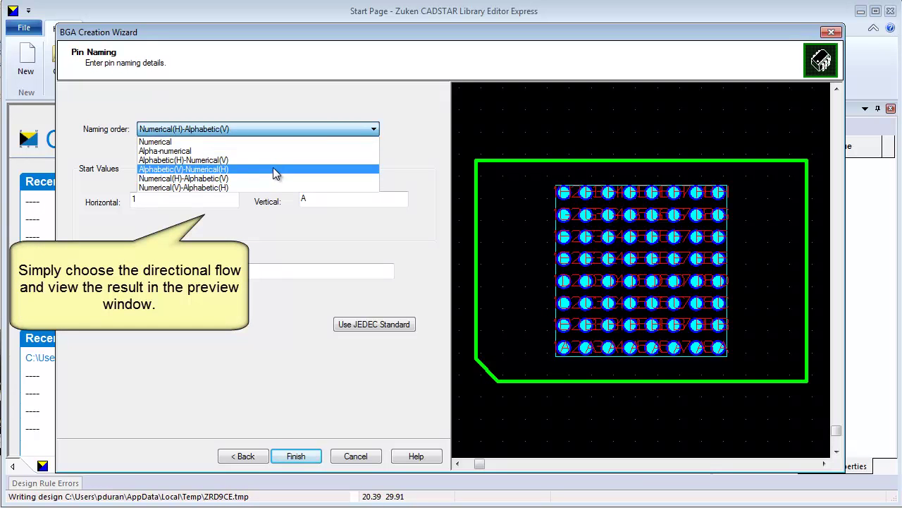
{"action": "left_click", "coordinate": [272, 158]}
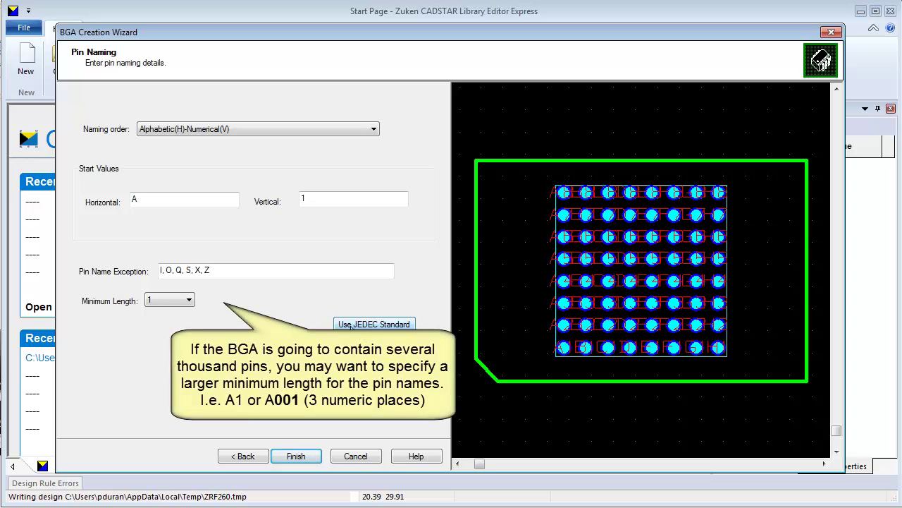
{"action": "left_click", "coordinate": [189, 302]}
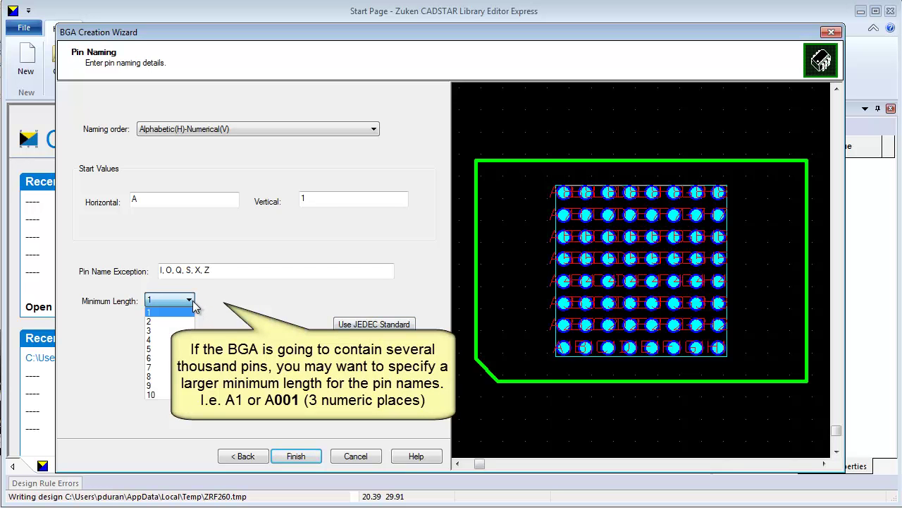
{"action": "left_click", "coordinate": [191, 302]}
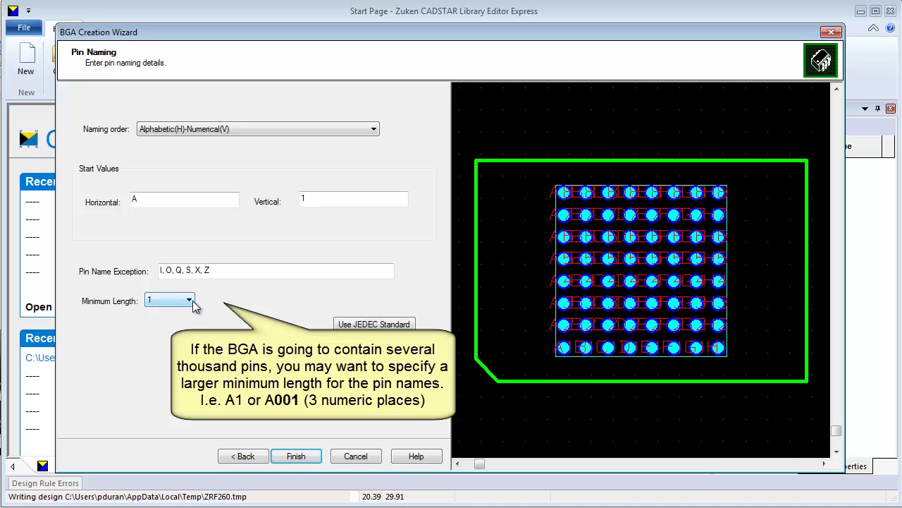
{"action": "left_click", "coordinate": [295, 457]}
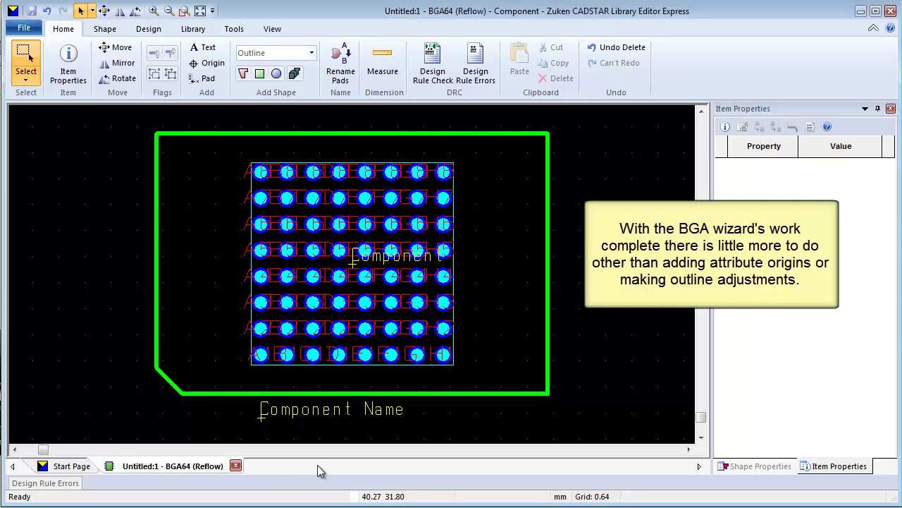
Step: Add a Component Name 2 origin on Top silk just outside the outline's lower right side, at about 36.20, 22.23
{"action": "left_click", "coordinate": [220, 67]}
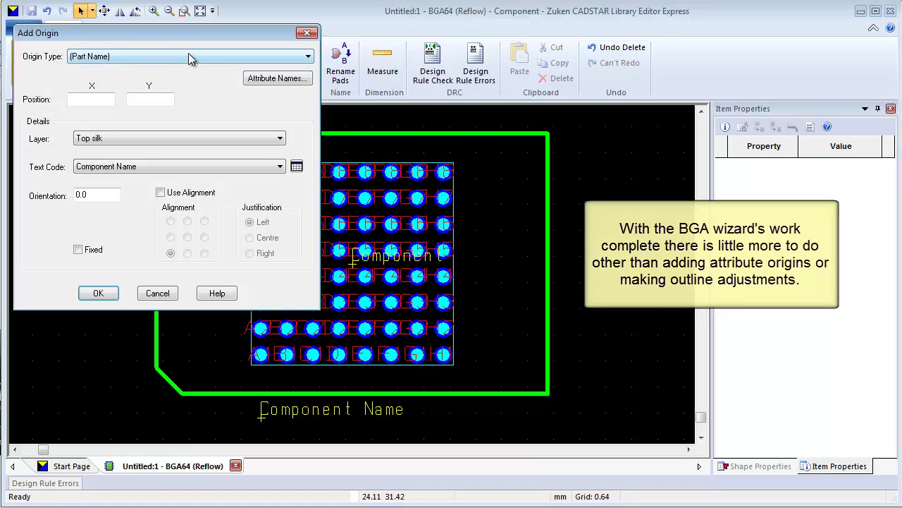
{"action": "left_click", "coordinate": [188, 54]}
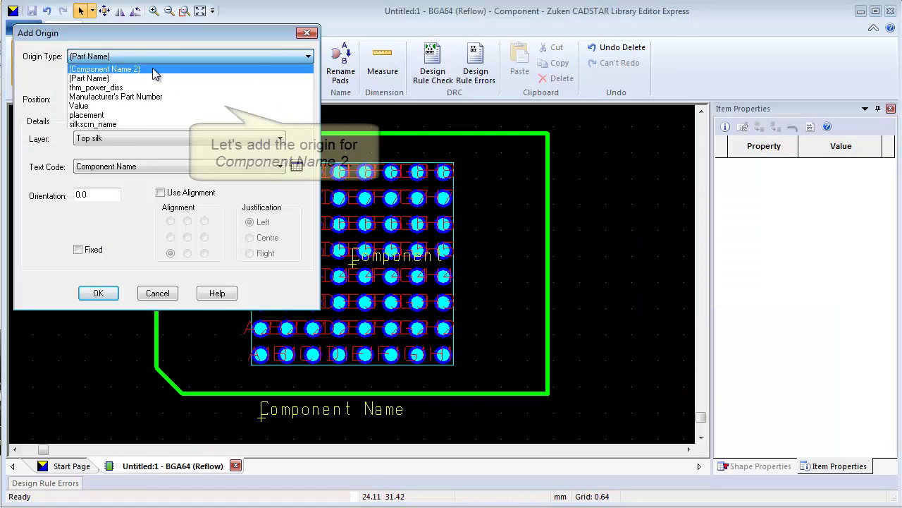
{"action": "left_click", "coordinate": [154, 69]}
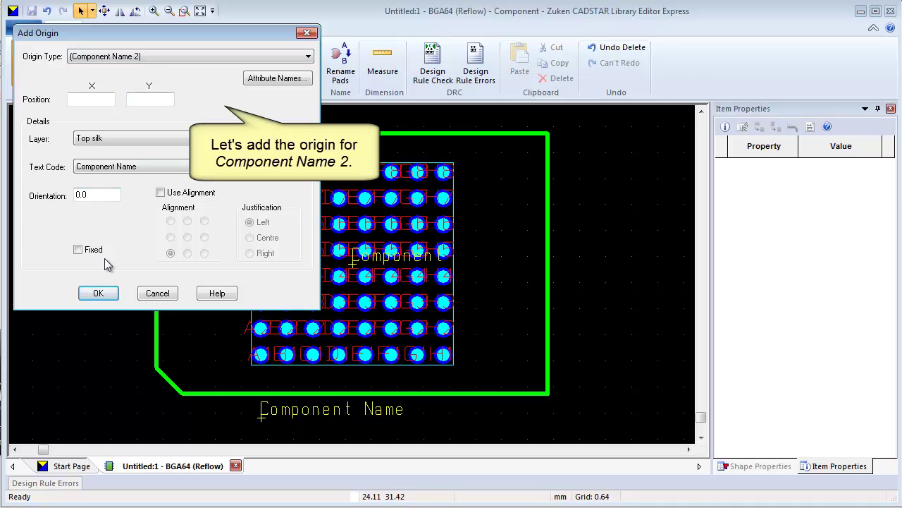
{"action": "left_click", "coordinate": [100, 293]}
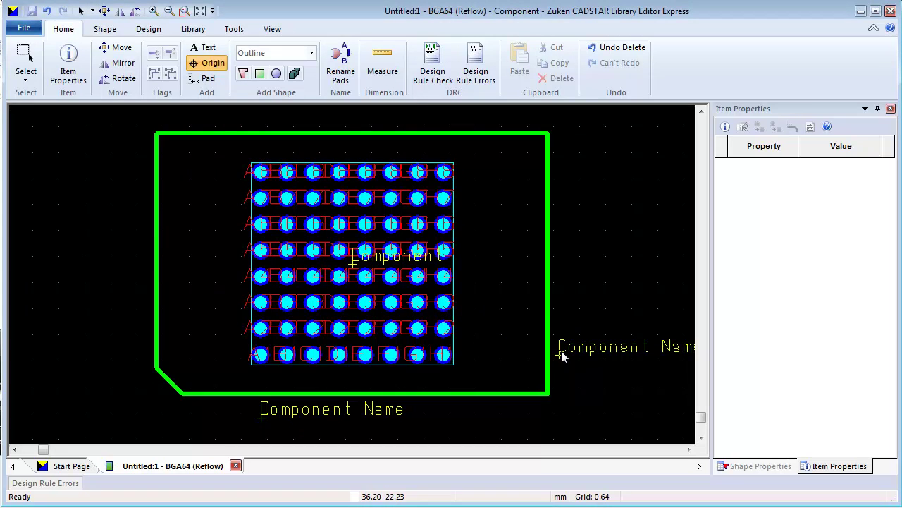
{"action": "left_click", "coordinate": [562, 356]}
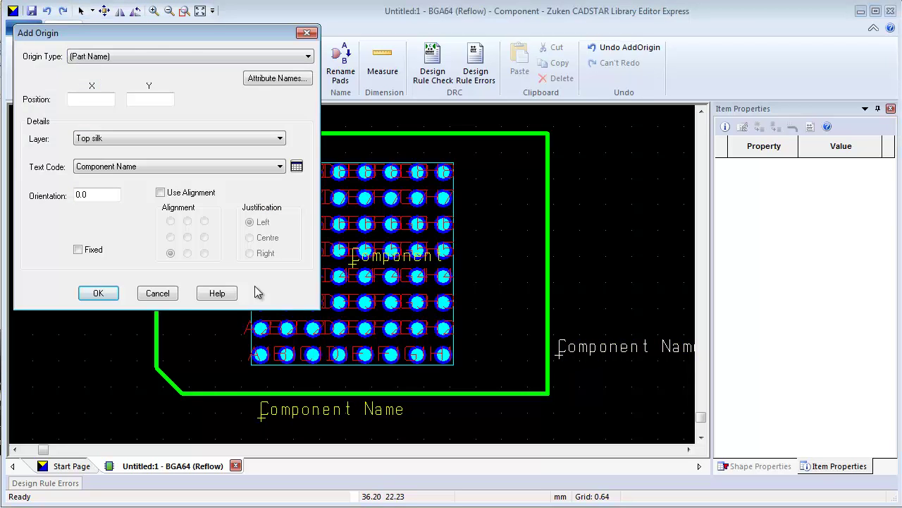
{"action": "left_click", "coordinate": [163, 295]}
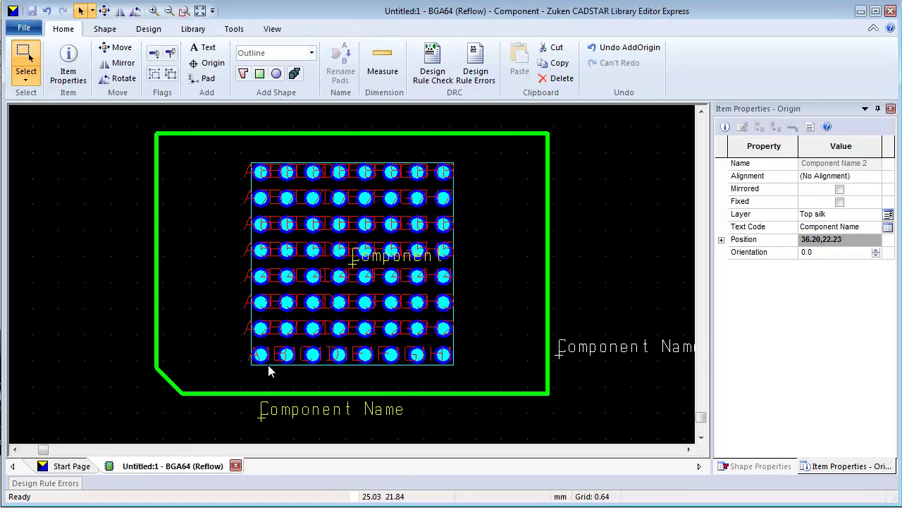
Step: Save the footprint to the PCB component library pcb.lib with reference name BGA64 and alternate name Reflow, and close the Library Manager
{"action": "left_click", "coordinate": [194, 31]}
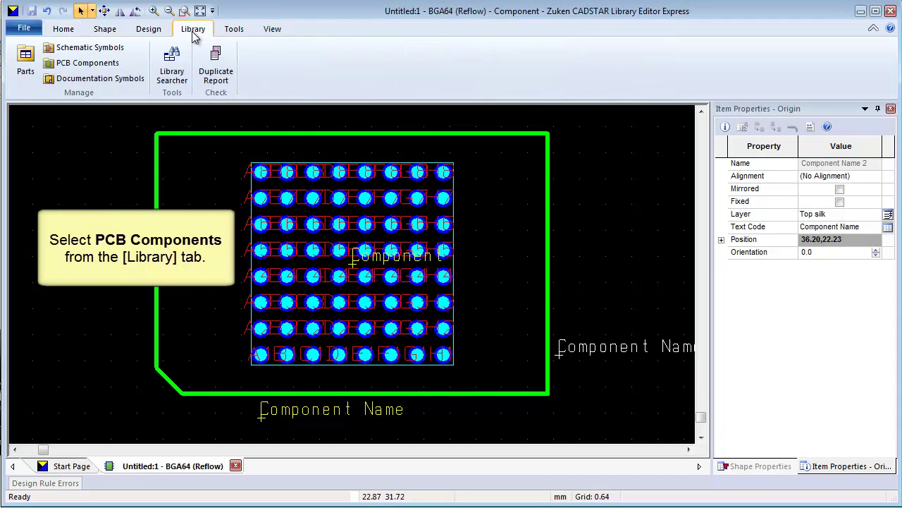
{"action": "left_click", "coordinate": [95, 64]}
{"action": "left_click", "coordinate": [317, 203]}
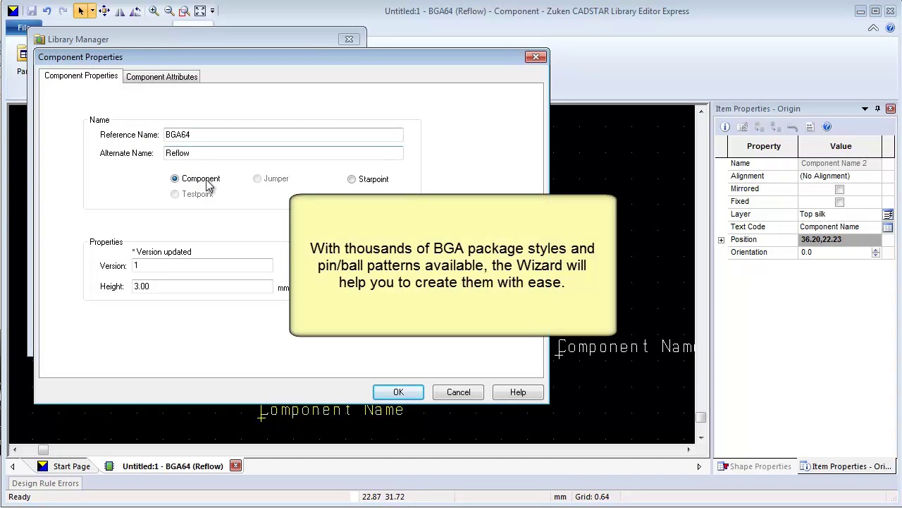
{"action": "left_click", "coordinate": [398, 392]}
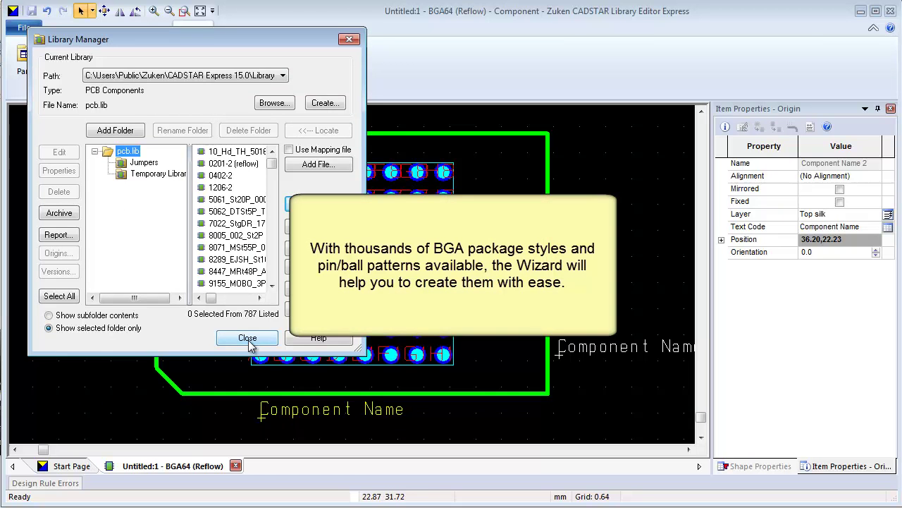
{"action": "left_click", "coordinate": [251, 338]}
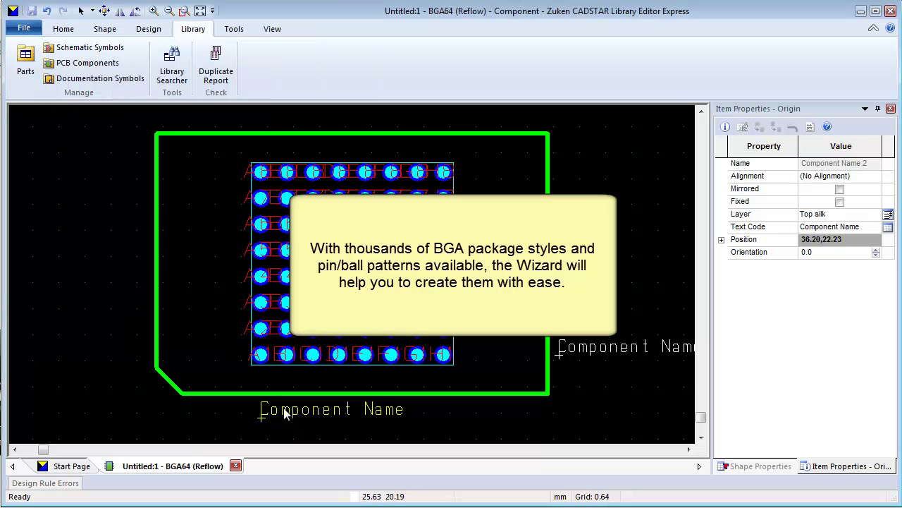